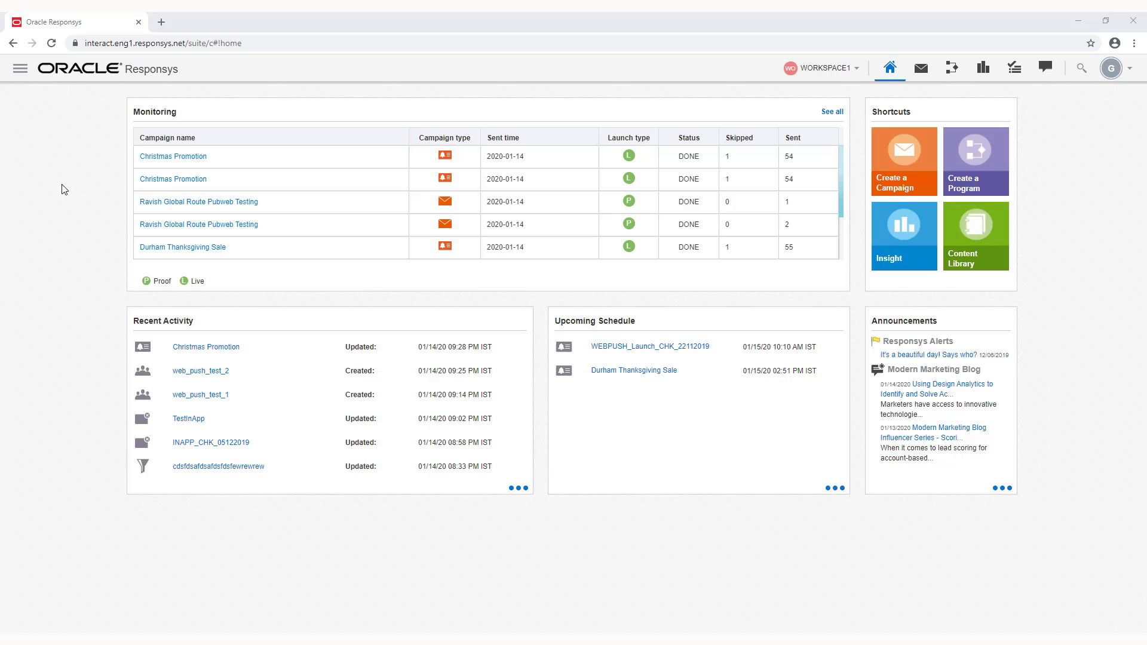
Go to Campaigns > Manage Campaigns and begin creating a new campaign.
left_click(20, 69)
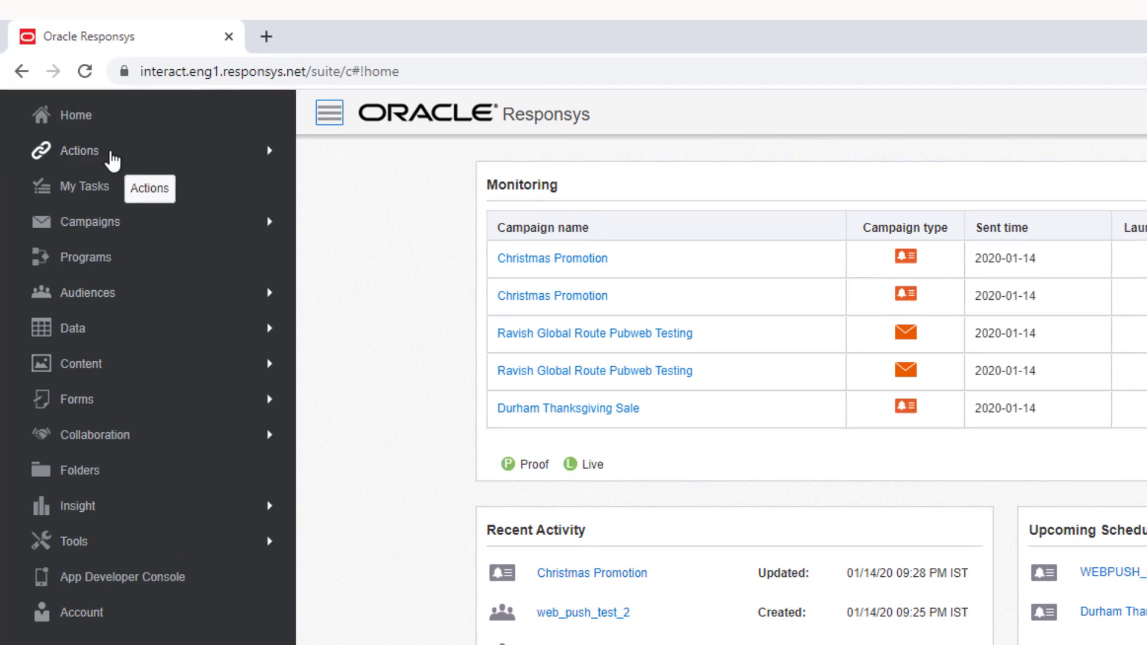
left_click(108, 154)
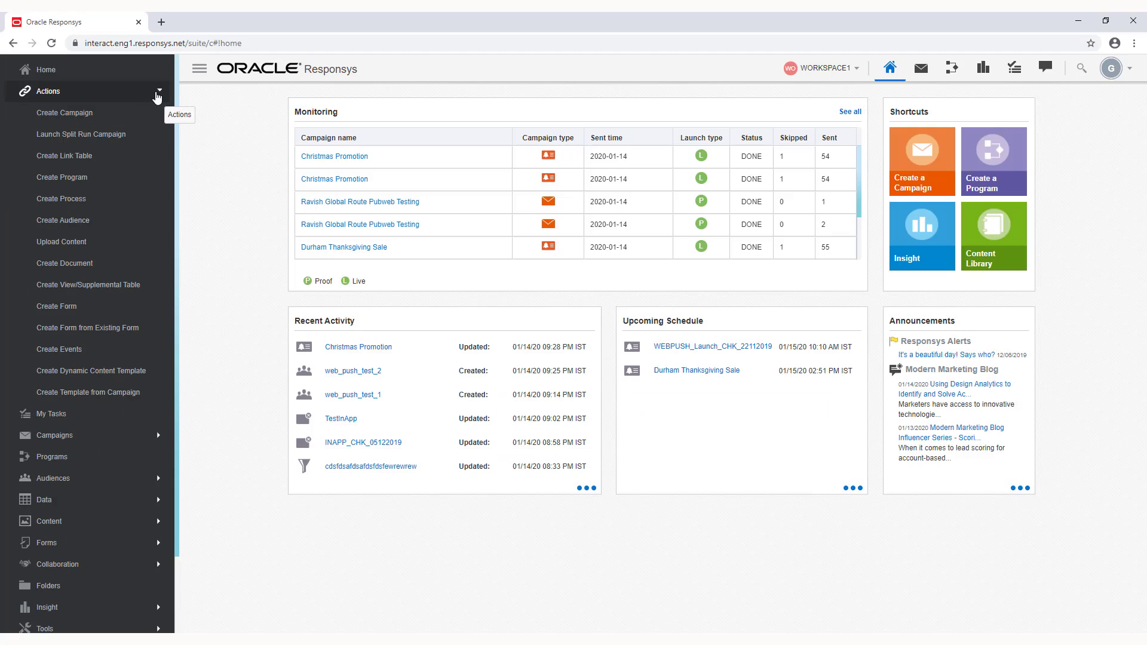
left_click(157, 92)
left_click(66, 134)
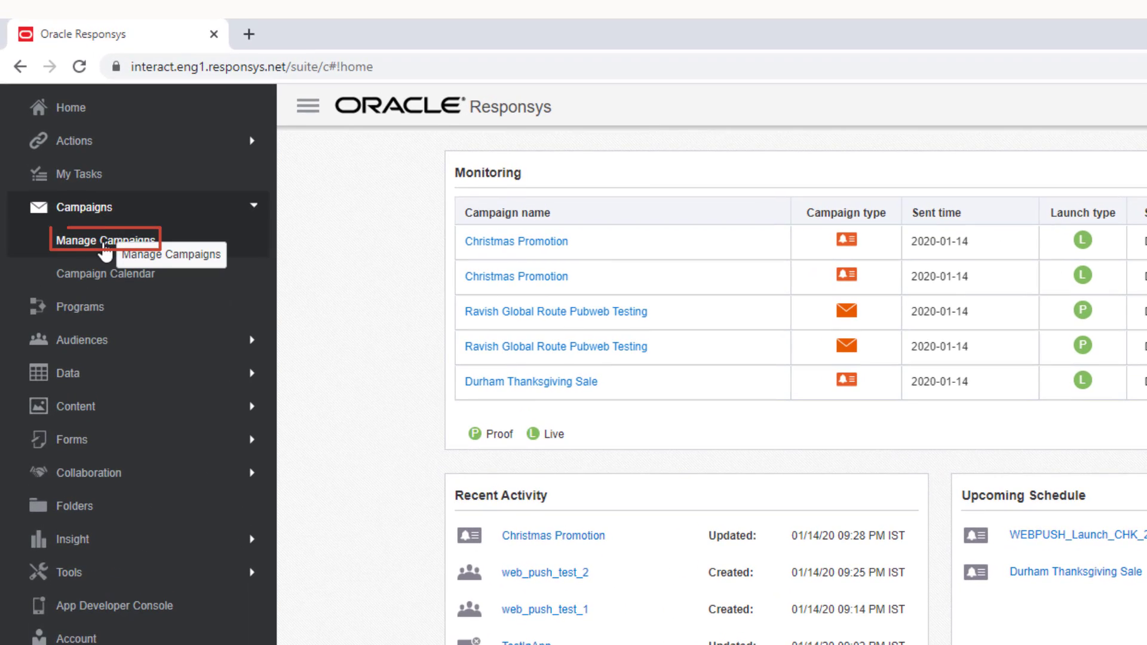
left_click(105, 249)
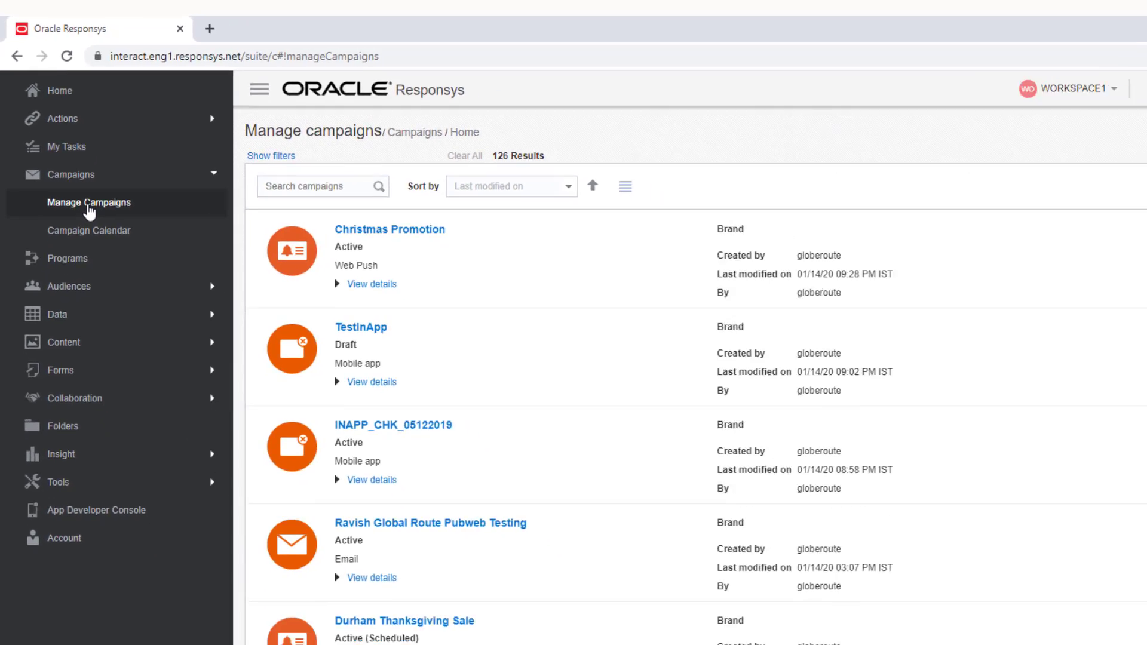
left_click(1042, 146)
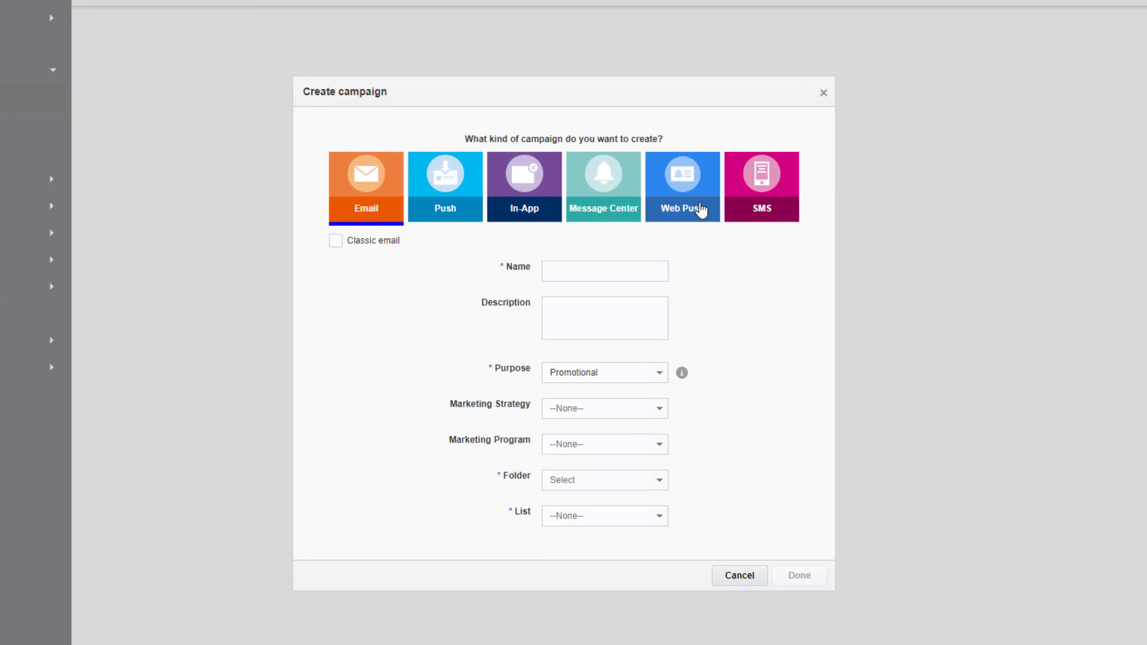
Create the web push campaign 'Durham Denim HNY Sale' in the SSR_WEBPUSH folder.
left_click(699, 209)
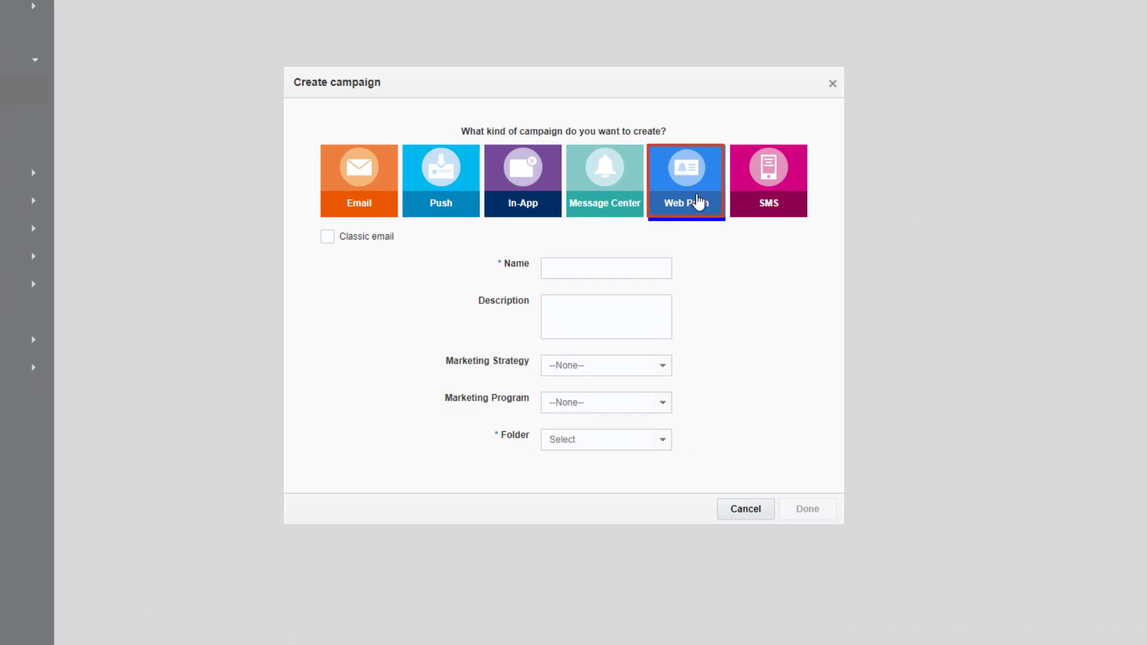
left_click(580, 305)
type("Durham Denim ")
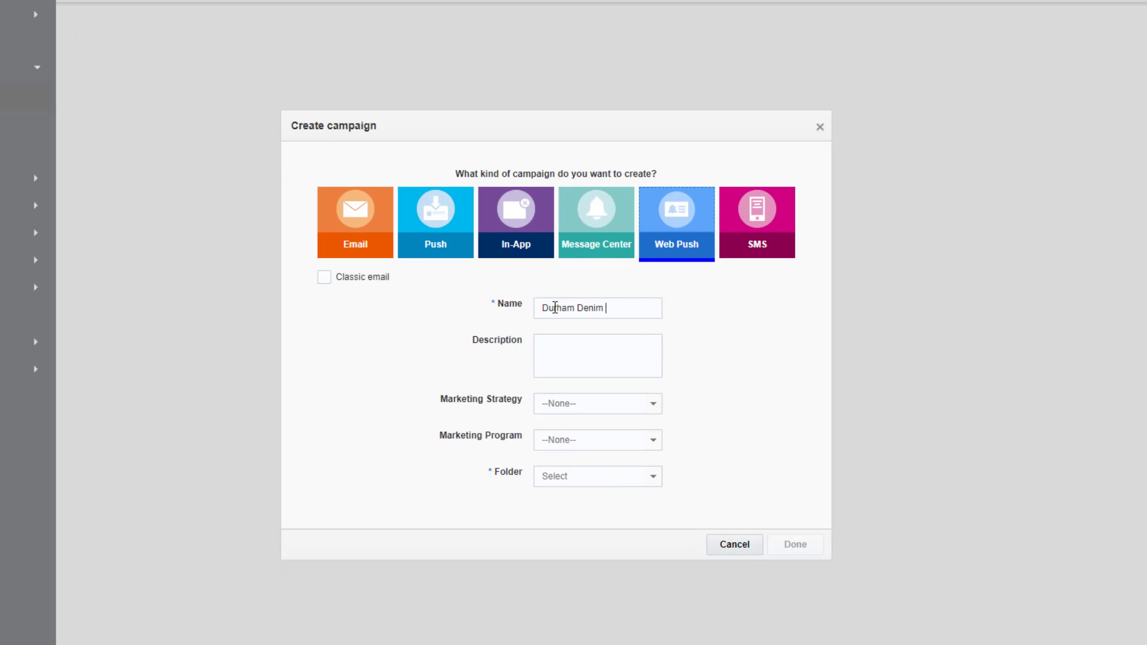
type("HNY Sale")
left_click(655, 484)
left_click(617, 255)
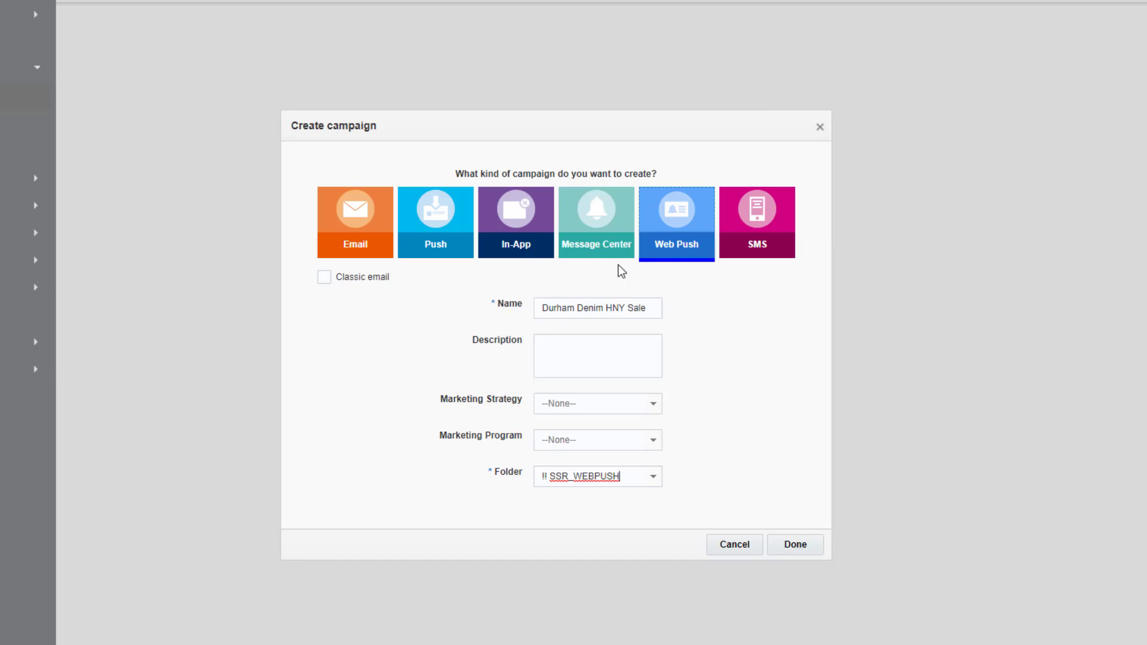
left_click(794, 544)
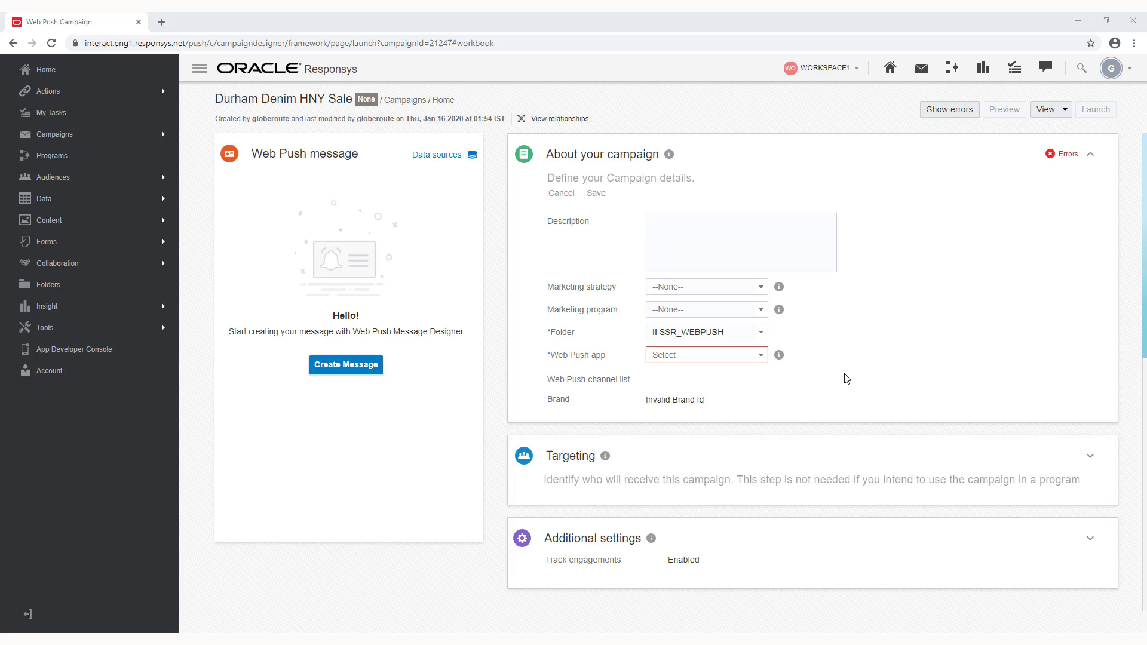
Set DURHAM DENIM as the web push app and save the campaign as a draft.
left_click(759, 354)
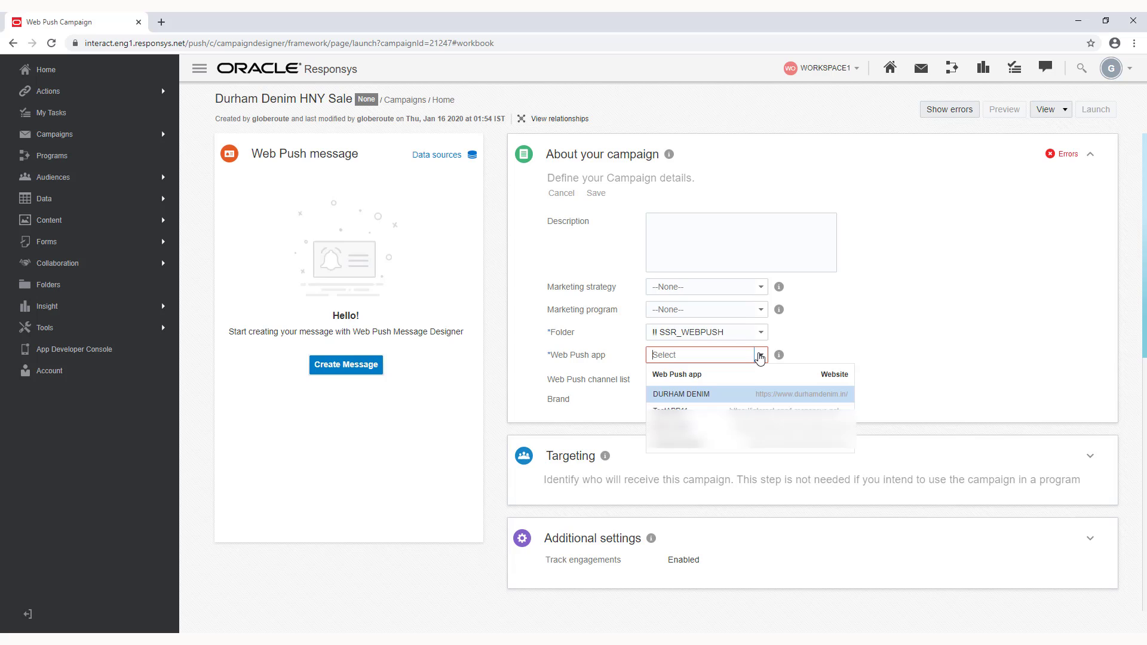
left_click(735, 395)
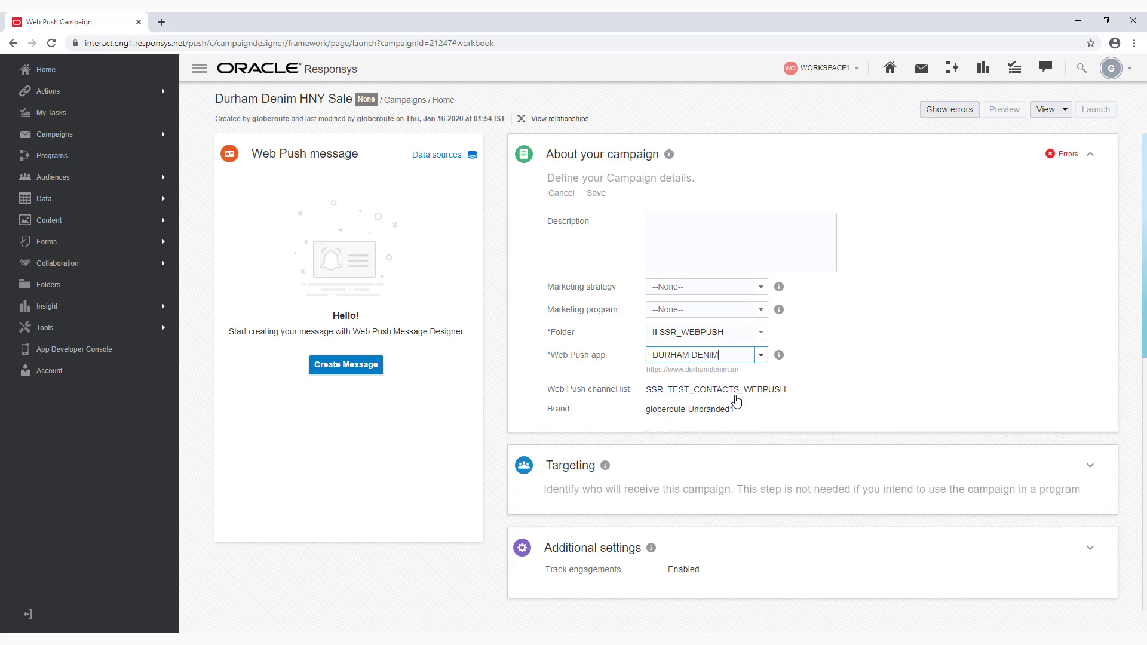
left_click(593, 194)
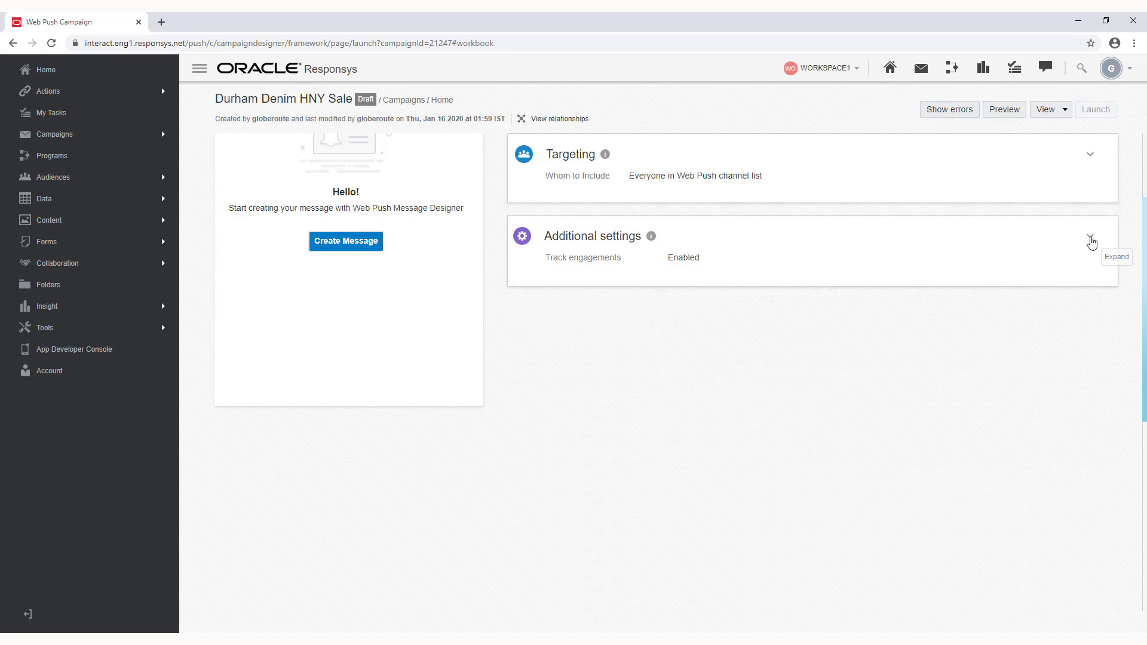
Keep 'Everyone in Web Push channel list' targeting and expand the Additional settings panel.
left_click(1089, 237)
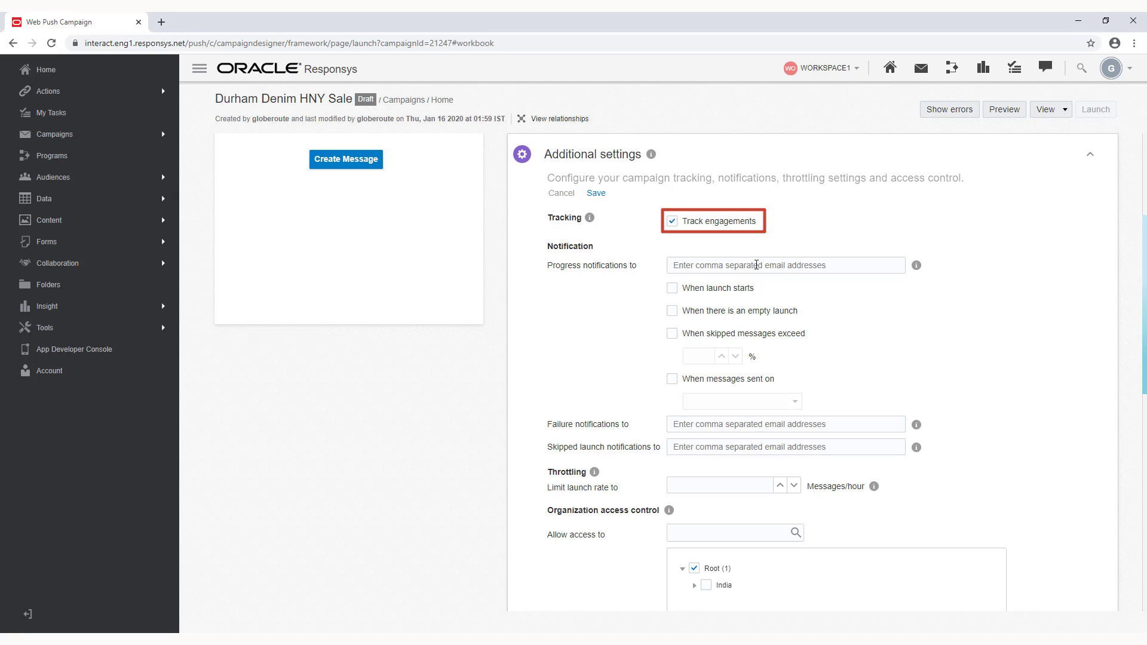
left_click(757, 265)
type("example")
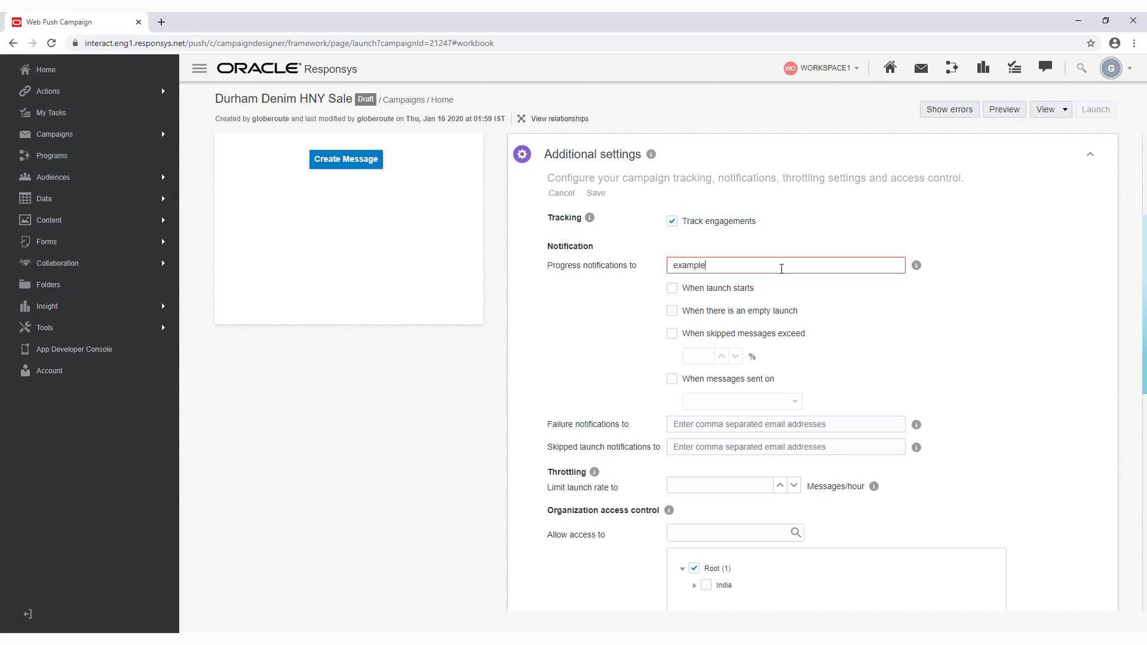
type("@example.com")
left_click(727, 291)
scroll(932, 344, "down", 3)
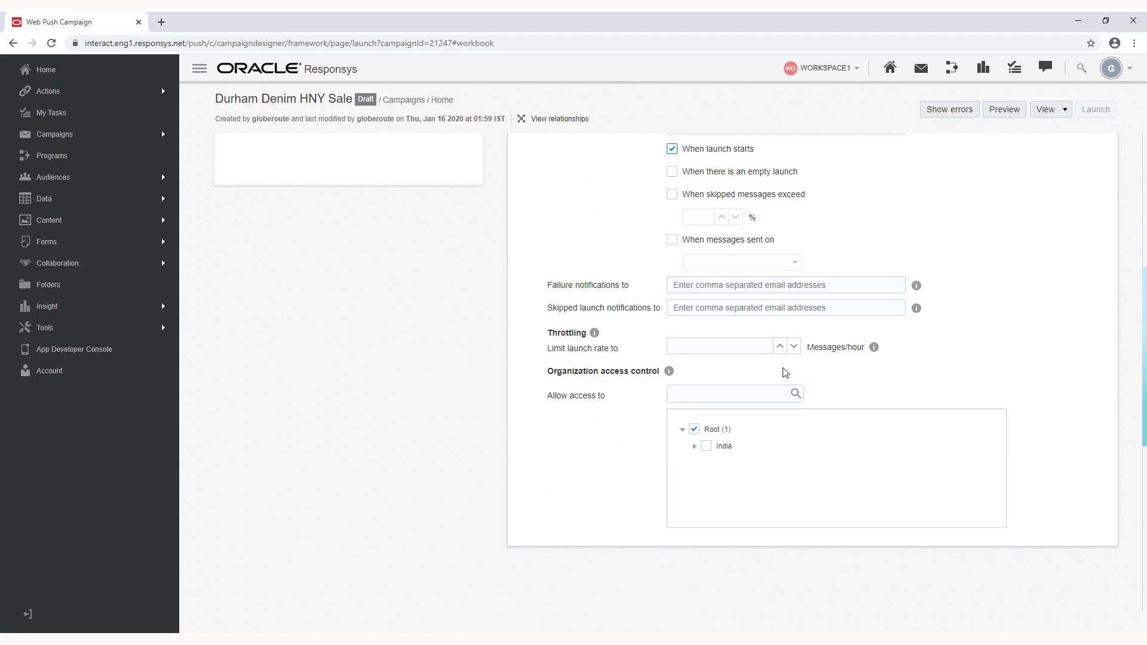
left_click(780, 349)
left_click(780, 349)
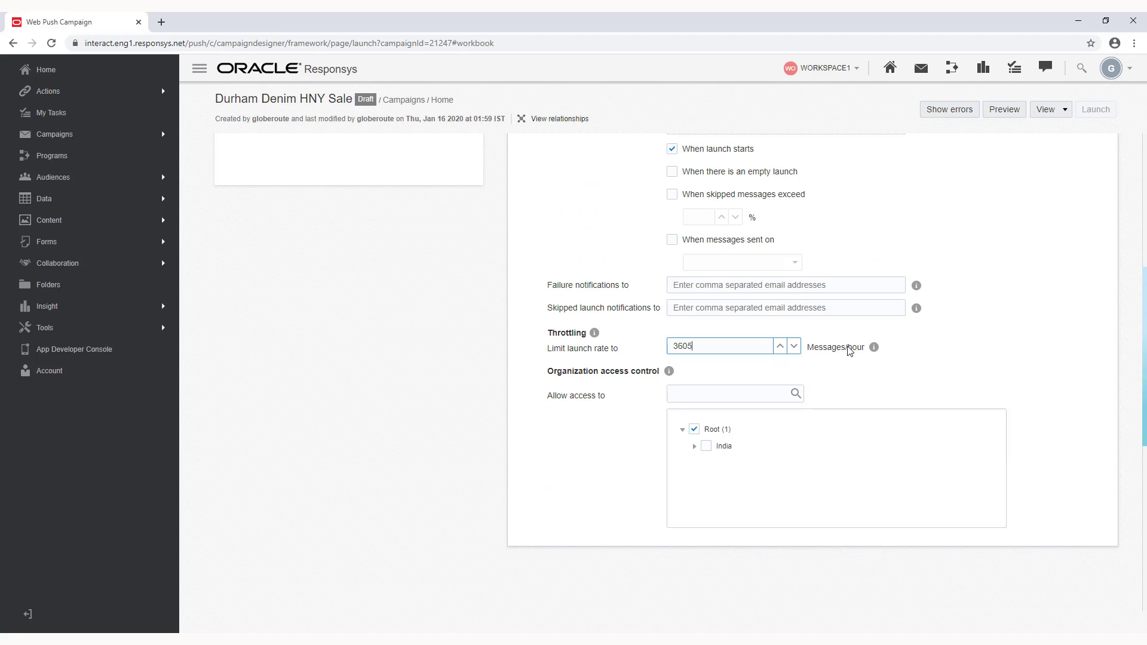
left_click(694, 445)
left_click(718, 462)
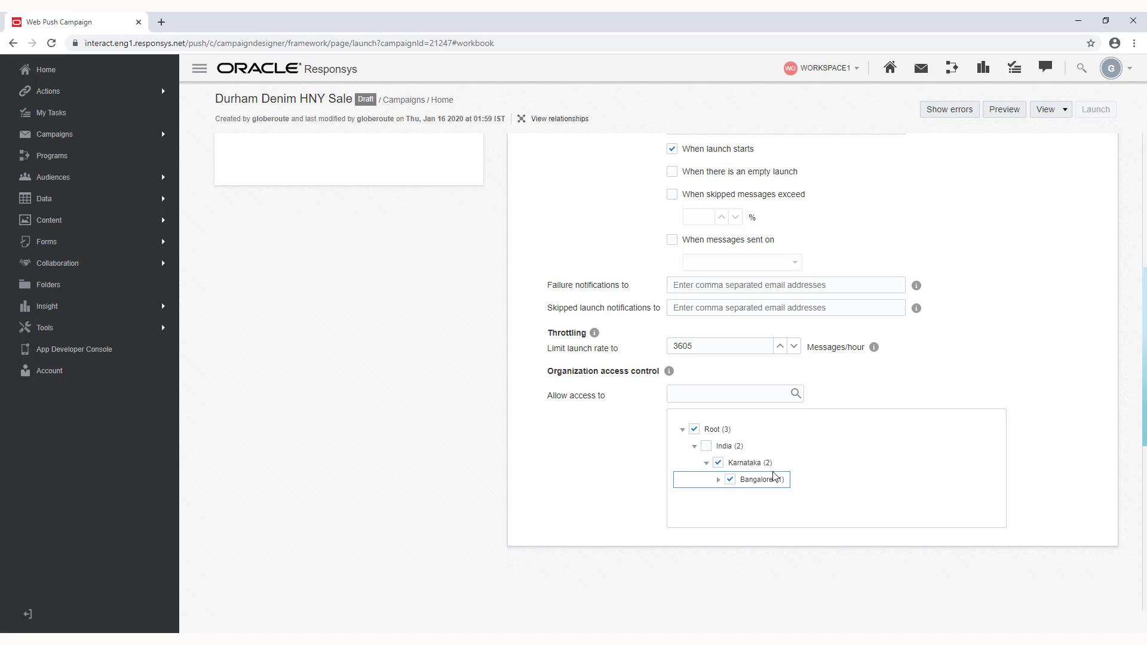
scroll(1011, 397, "up", 3)
left_click(597, 333)
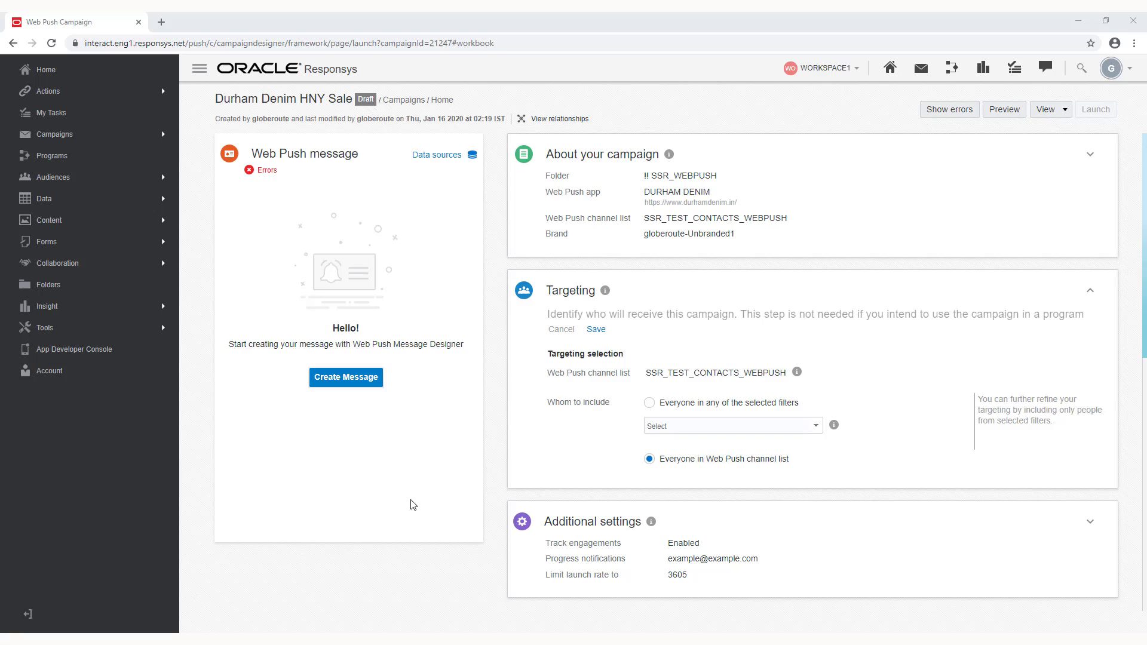